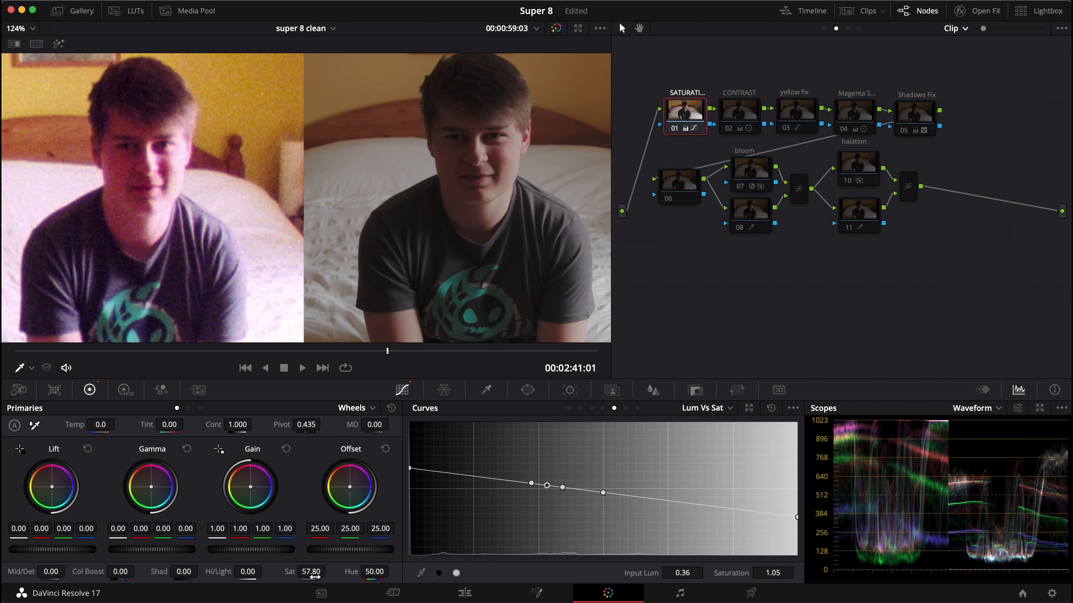
Try a saturation of 50 on the SATURATION node and undo the change.
left_click(311, 572)
type("50")
key("Return")
key("super+z")
Enable the CONTRAST node and check its effect by resetting Gamma, undoing that, and switching the node off and on.
left_click(740, 113)
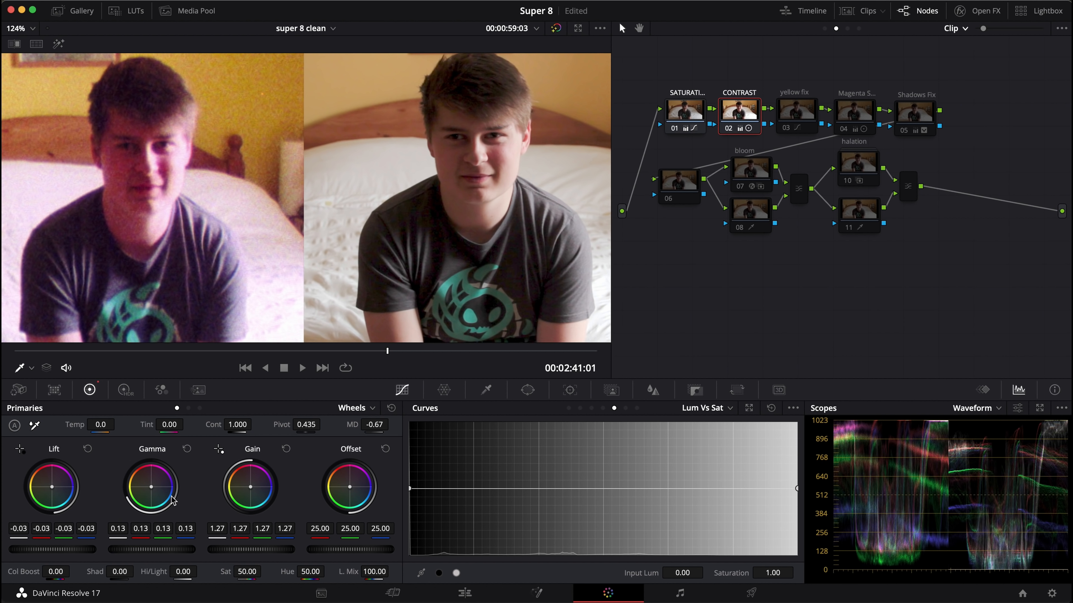
left_click(187, 448)
key("super+z")
key("super+d")
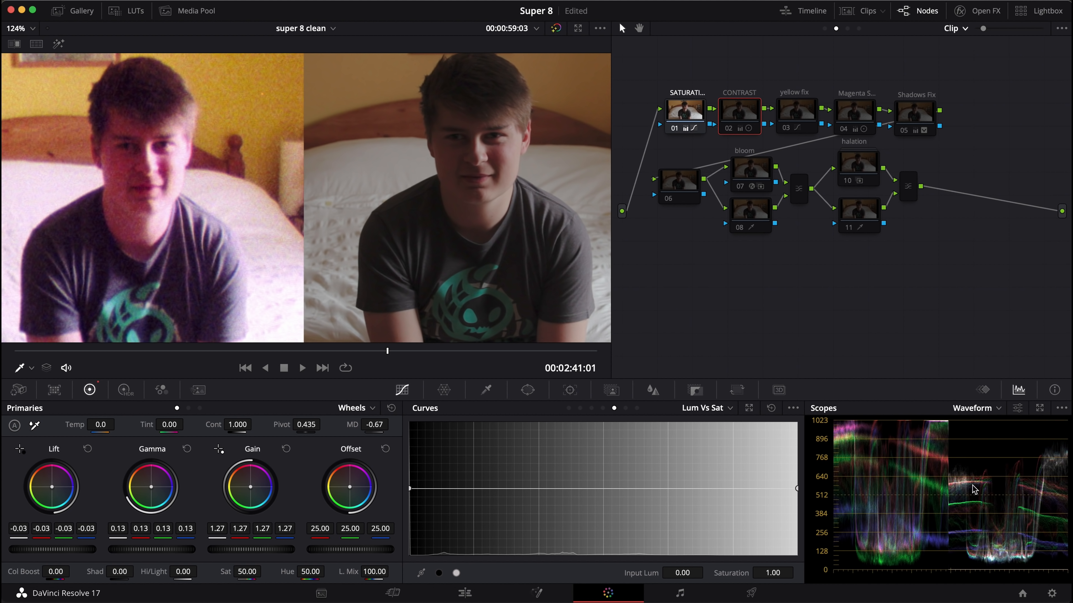
key("super+d")
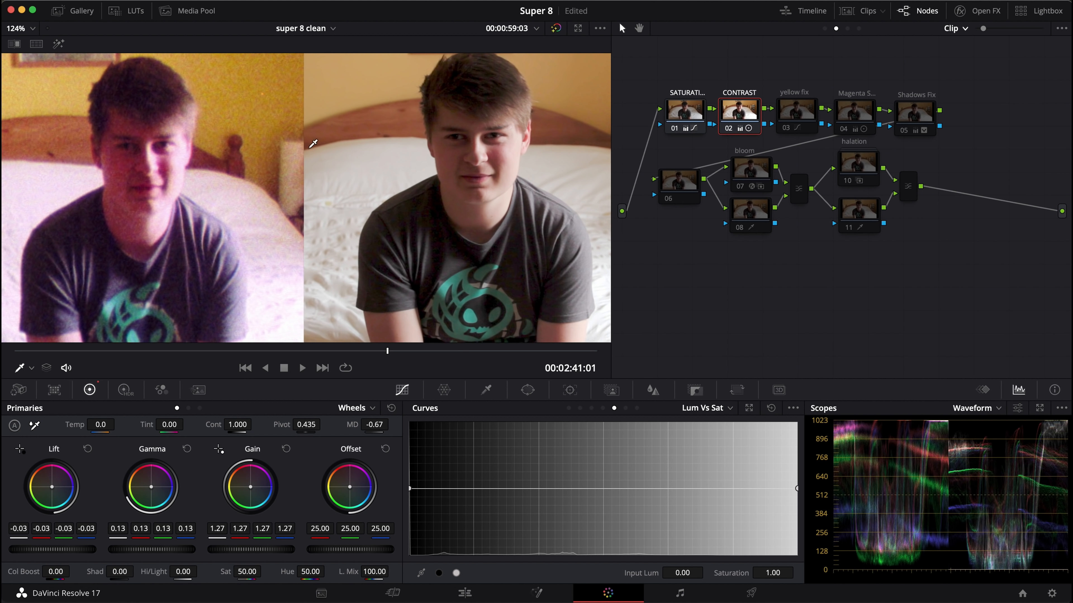
Enable the Magenta node 04 and show its primaries as Log wheels.
left_click(849, 106)
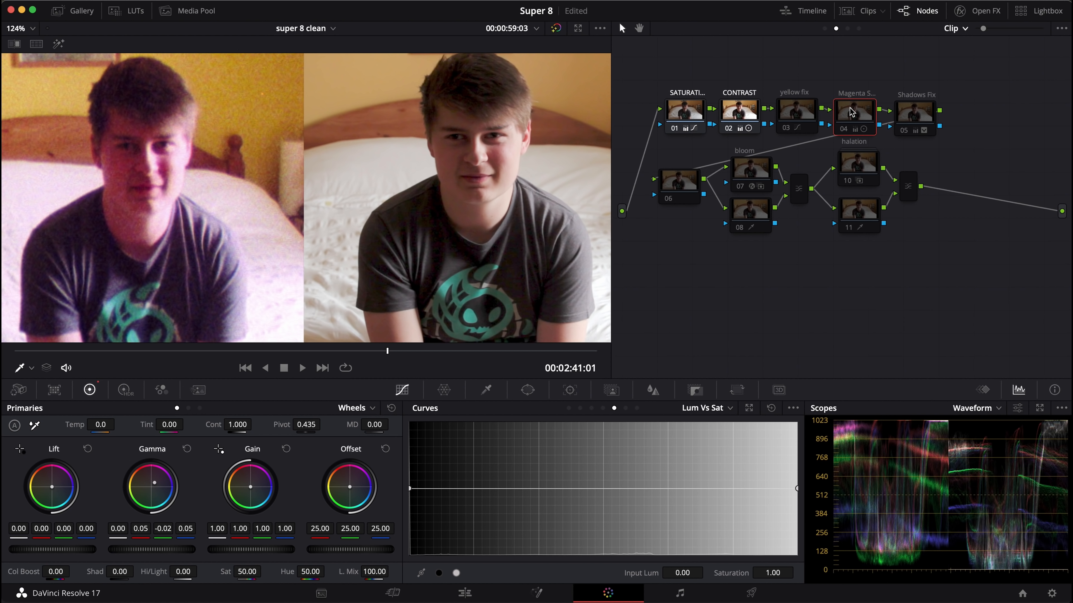
key("super+d")
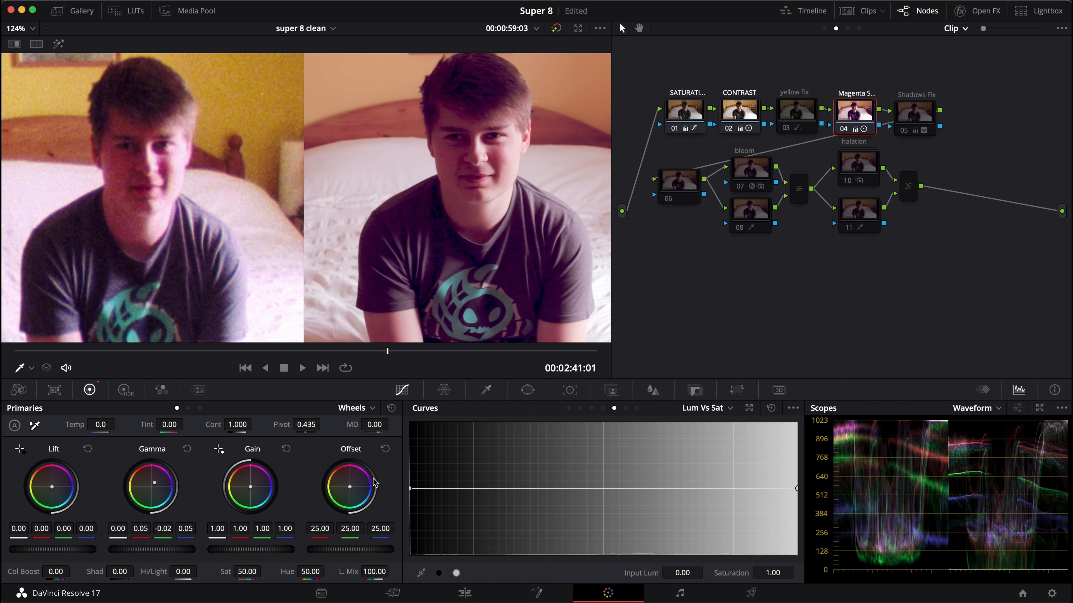
left_click(349, 409)
left_click(357, 450)
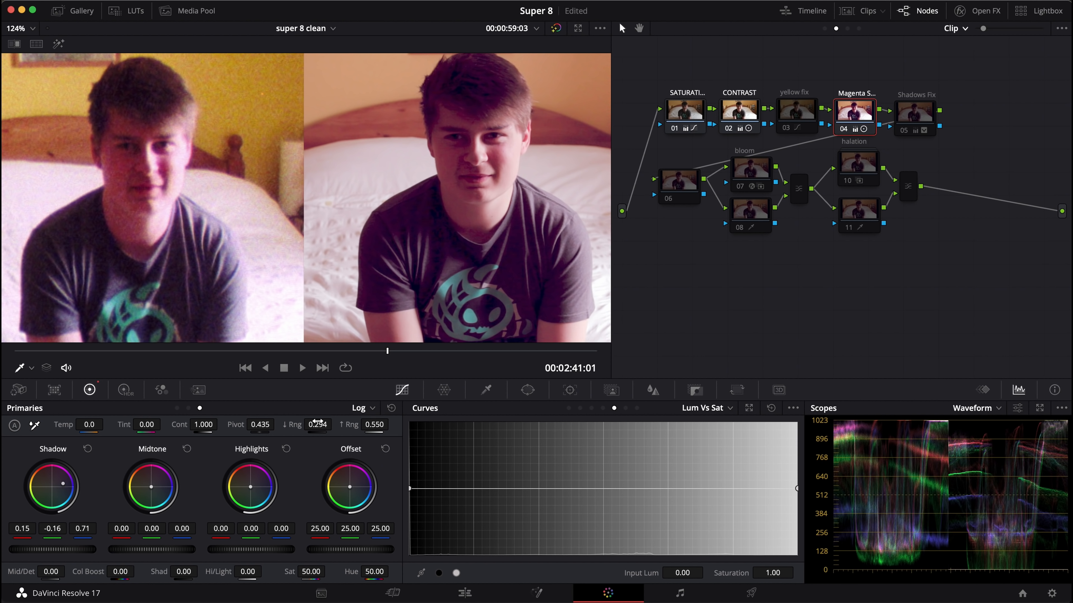
Try raising the low range on the Magenta node and undo the change.
mouse_move(317, 425)
left_mouse_down()
mouse_move(367, 424)
mouse_move(313, 424)
left_mouse_up()
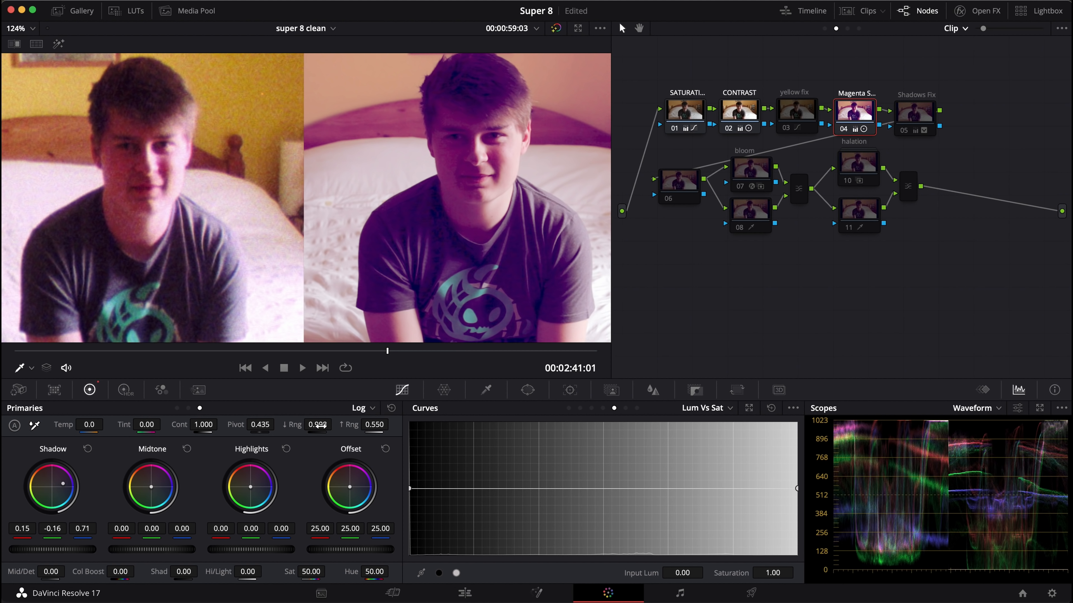
key("super+z")
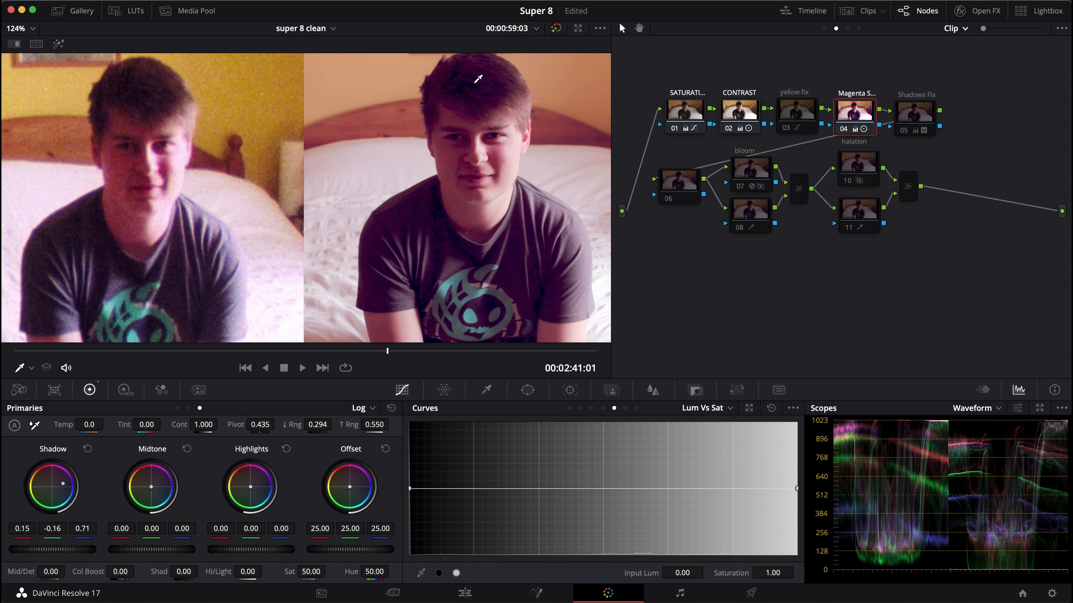
Enable the Shadows Fix node and toggle it repeatedly to compare the image with and without it.
left_click(913, 118)
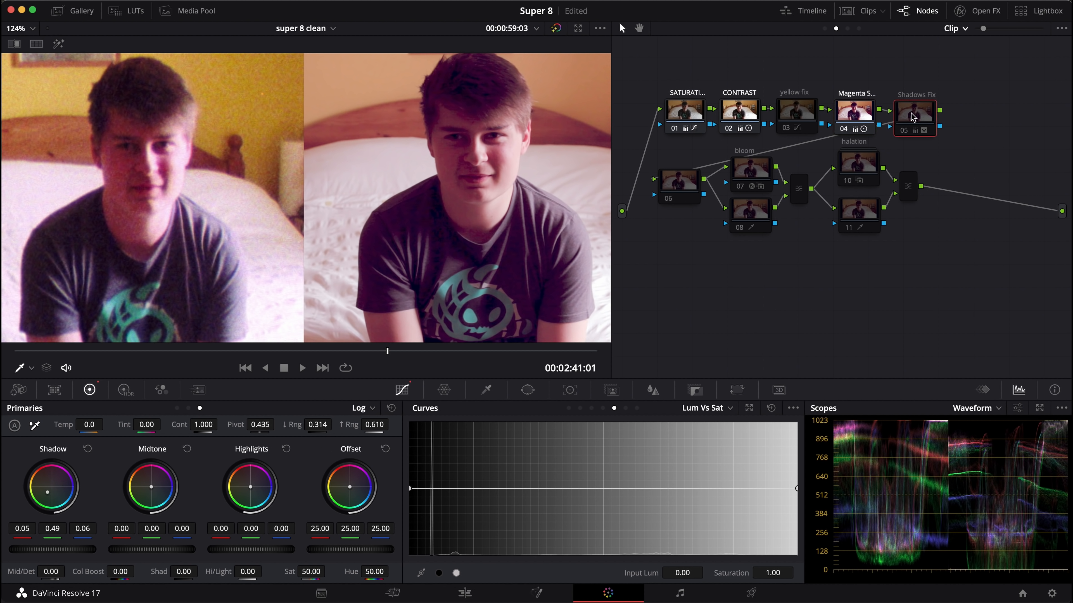
key("ctrl+d")
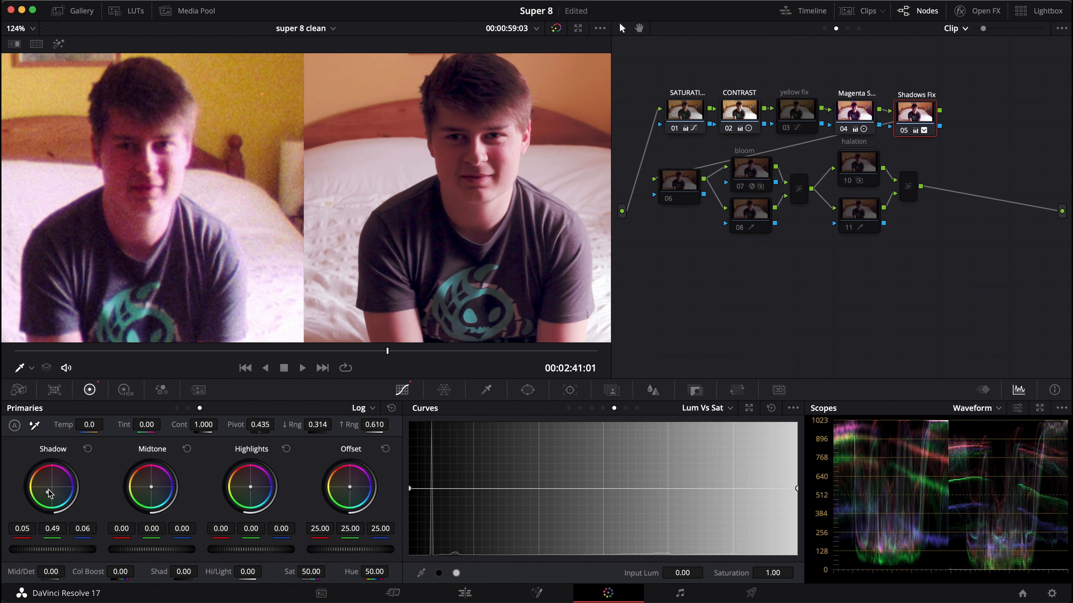
key("ctrl+d")
key("ctrl+d")
key("ctrl+d")
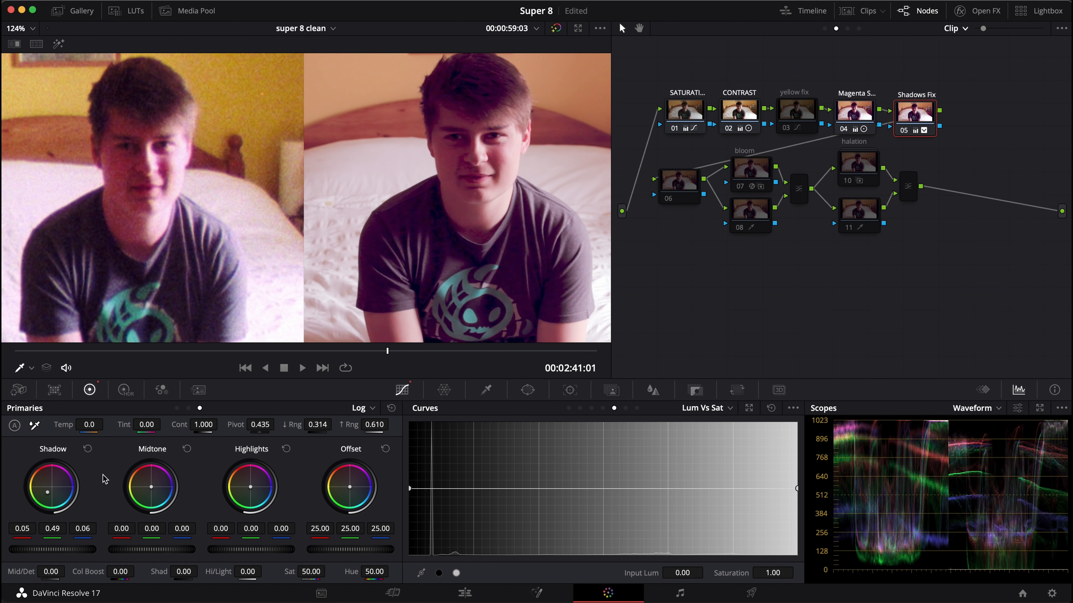
key("ctrl+d")
key("ctrl+d")
key("ctrl+d")
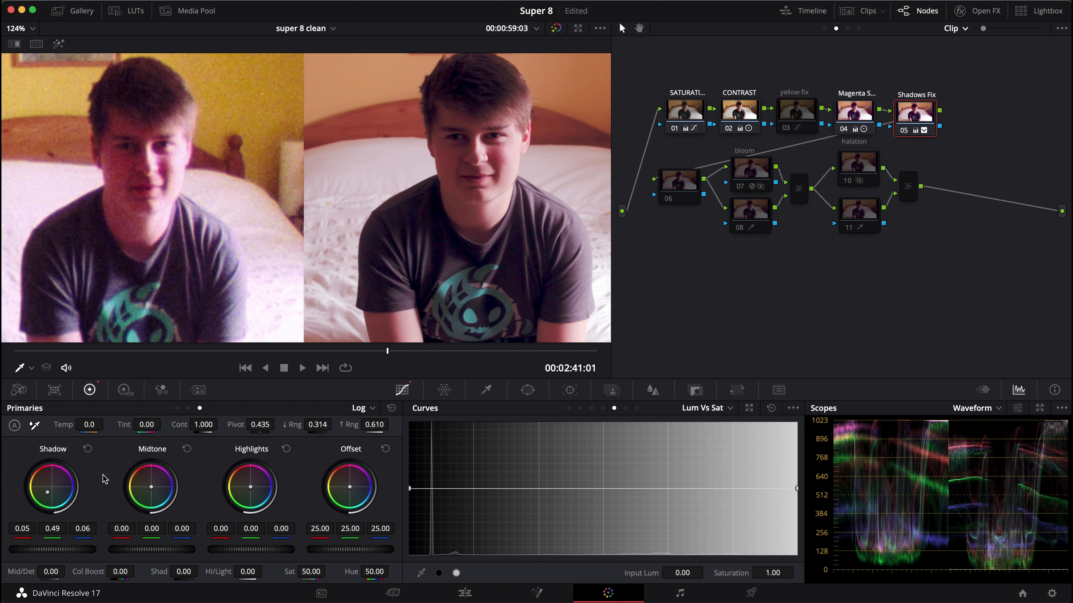
key("alt+shift+semicolon")
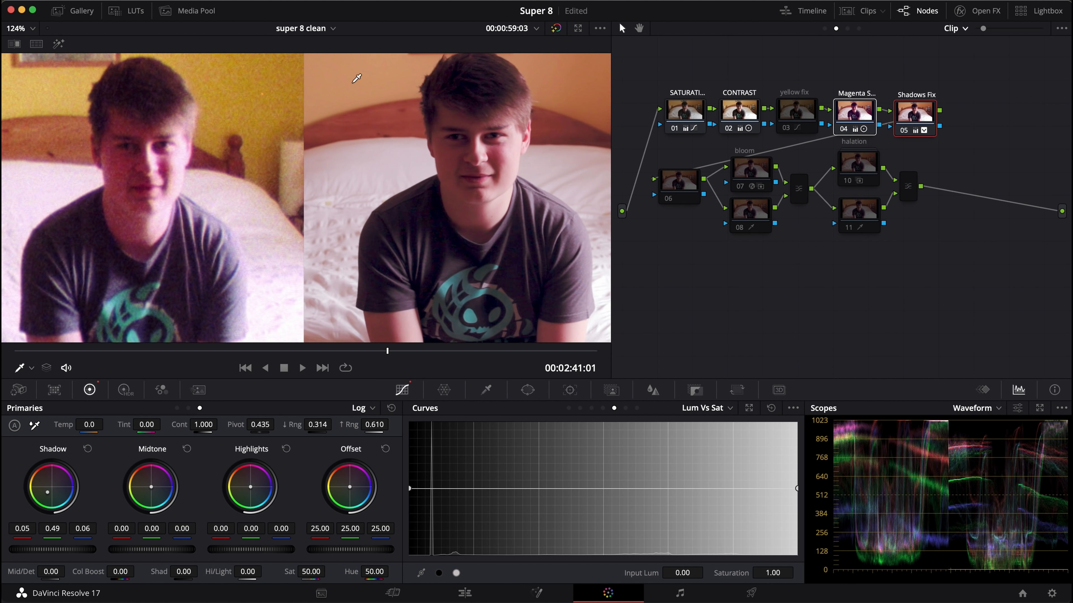
Enable the yellow fix node and show its Hue Vs Hue curve.
left_click(792, 118)
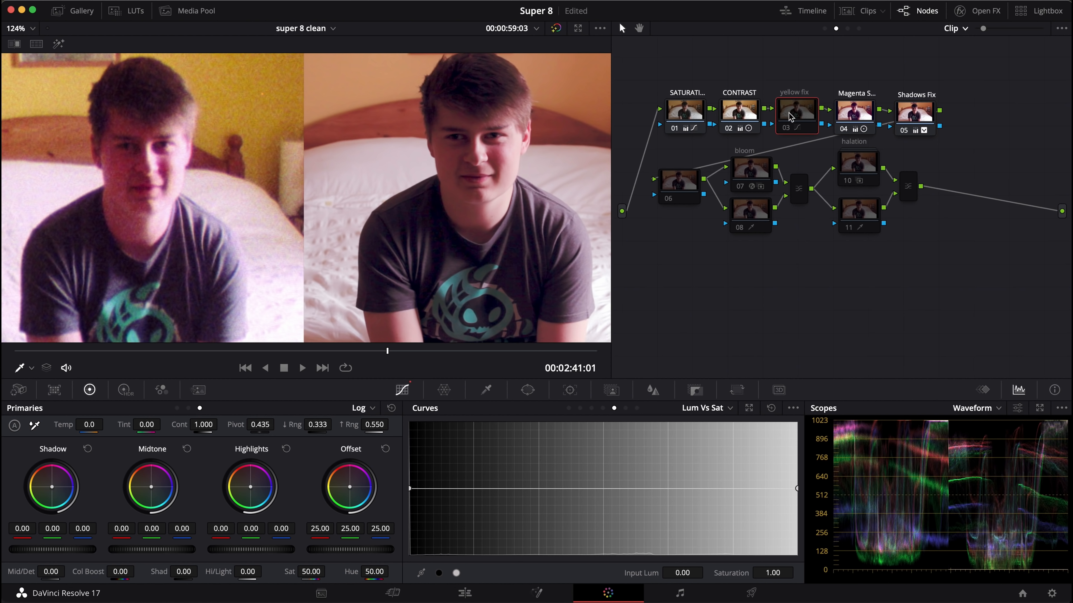
key("ctrl+d")
left_click(580, 408)
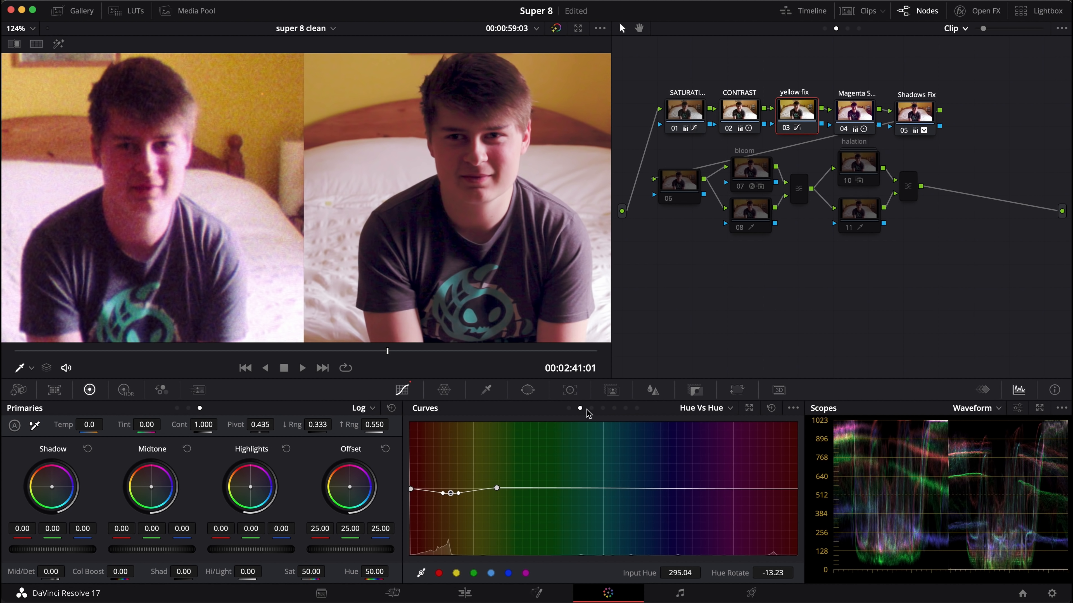
Try lowering the yellow point on the Hue Vs Hue curve to a hue rotation of about -63 and undo it.
left_click_drag(452, 497, 455, 515)
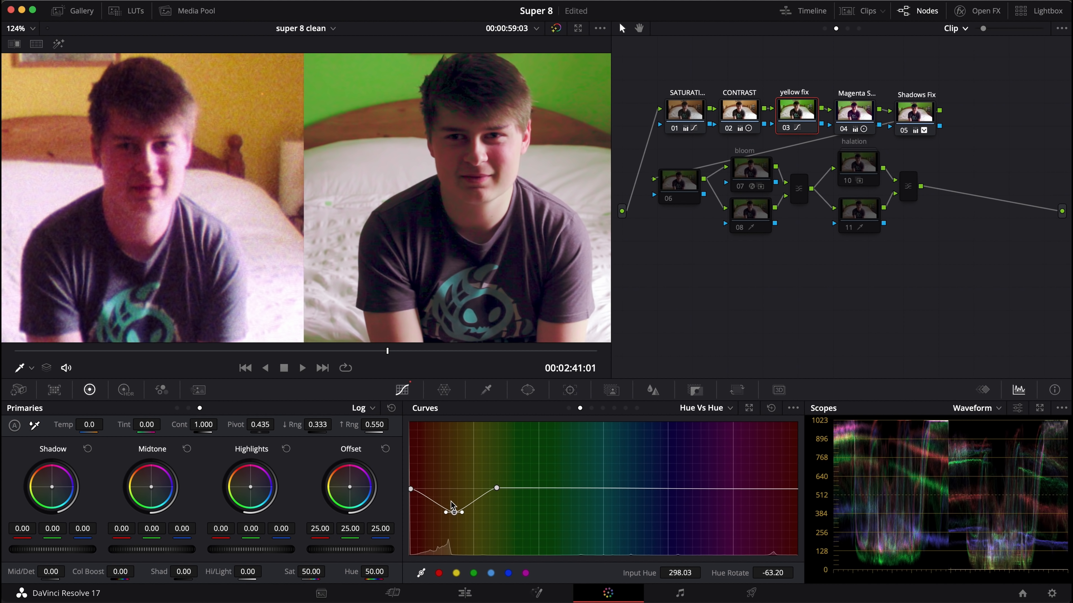
key("super+z")
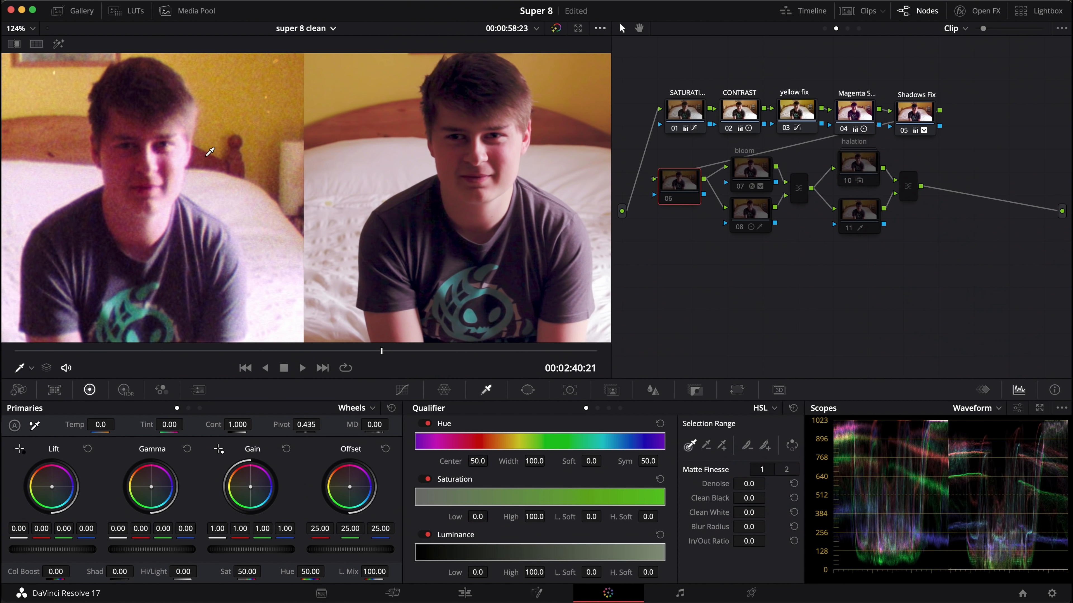
Enable the bloom node and open its Glow effect settings.
left_click(766, 176)
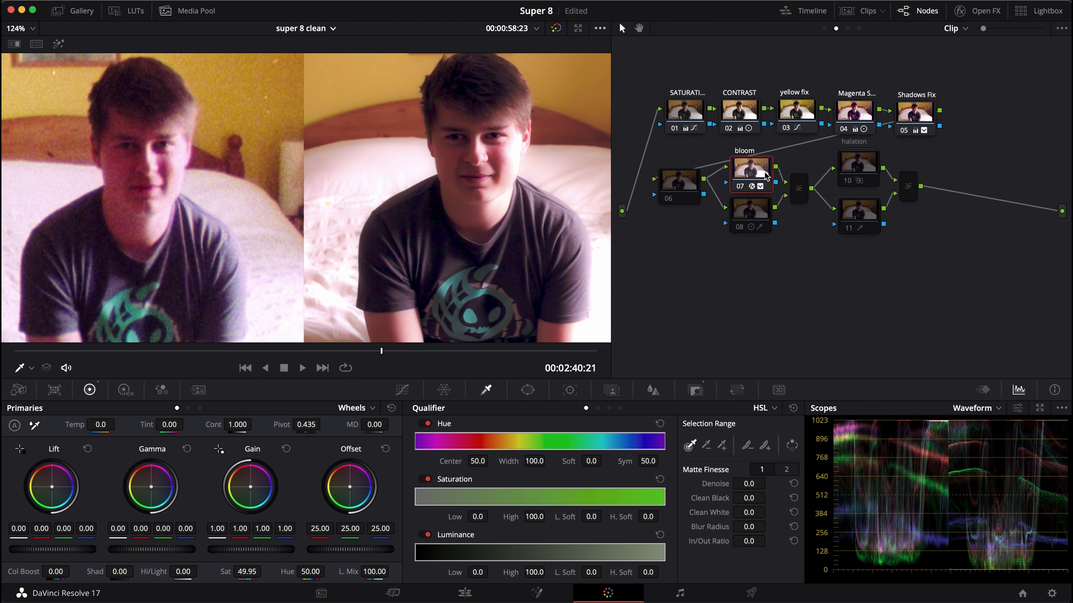
left_click(959, 11)
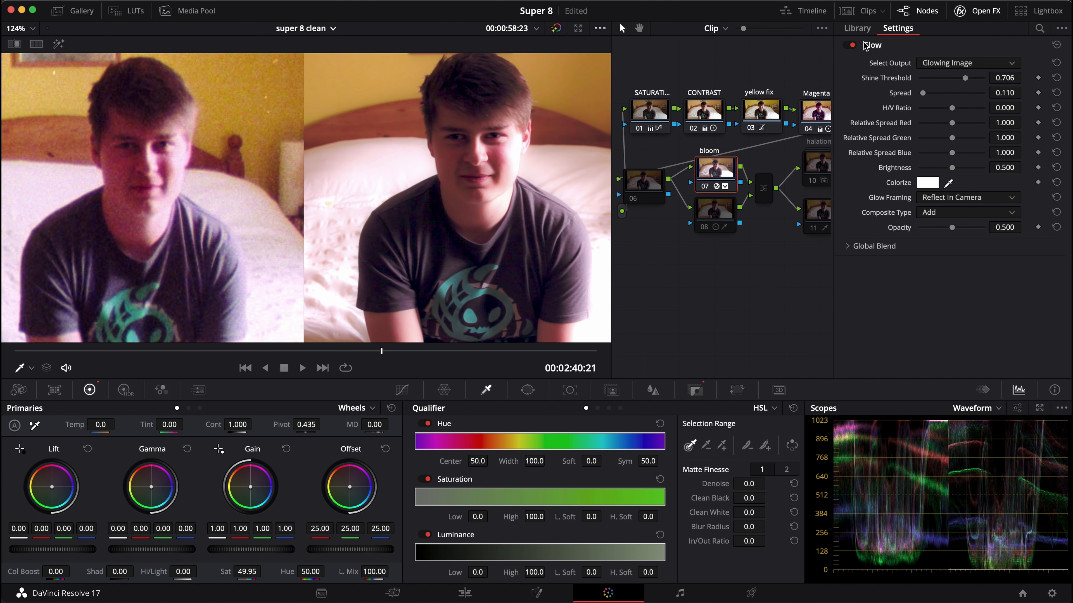
Try a larger Glow spread on the bloom node, undo it, and close the effect settings.
left_click_drag(922, 93, 947, 81)
key("super+z")
key("super+z")
left_click(979, 13)
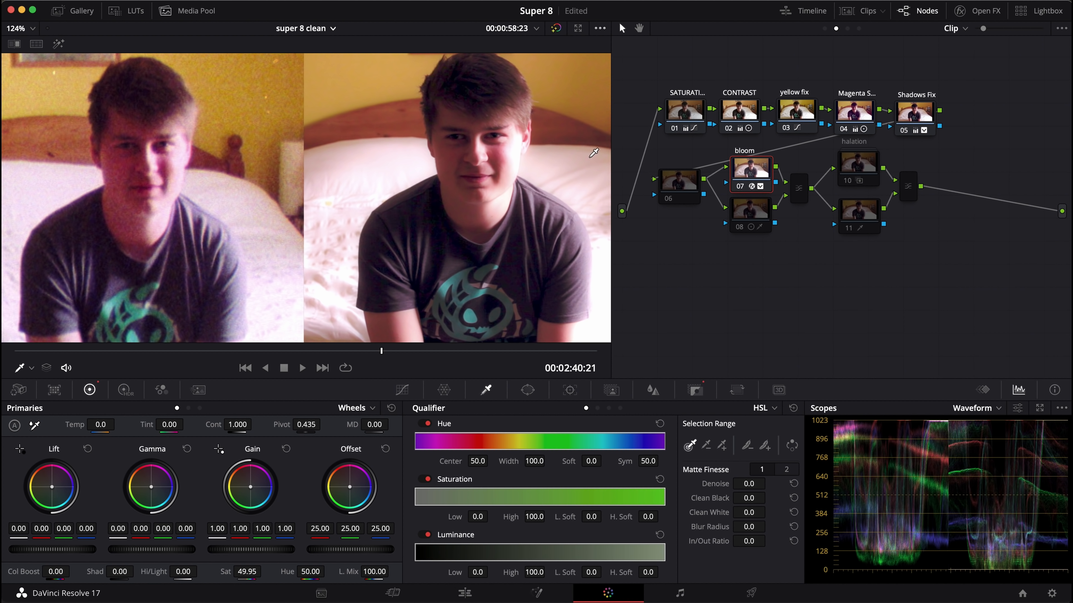
Enable node 08 beneath bloom and compare the image with the bloom node off and on.
left_click(754, 220)
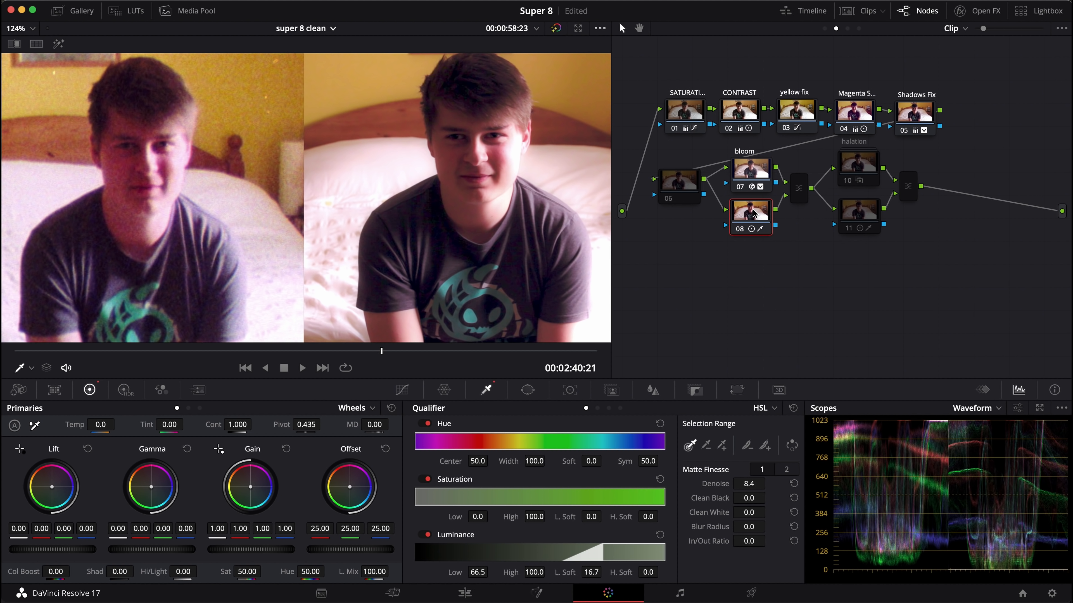
left_click(741, 174)
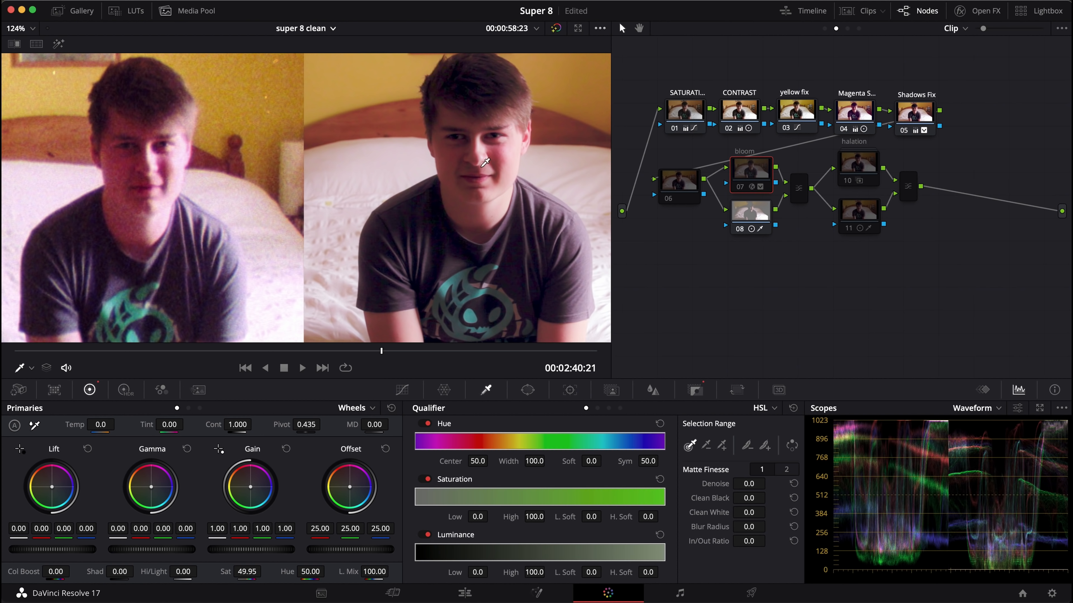
left_click(755, 220)
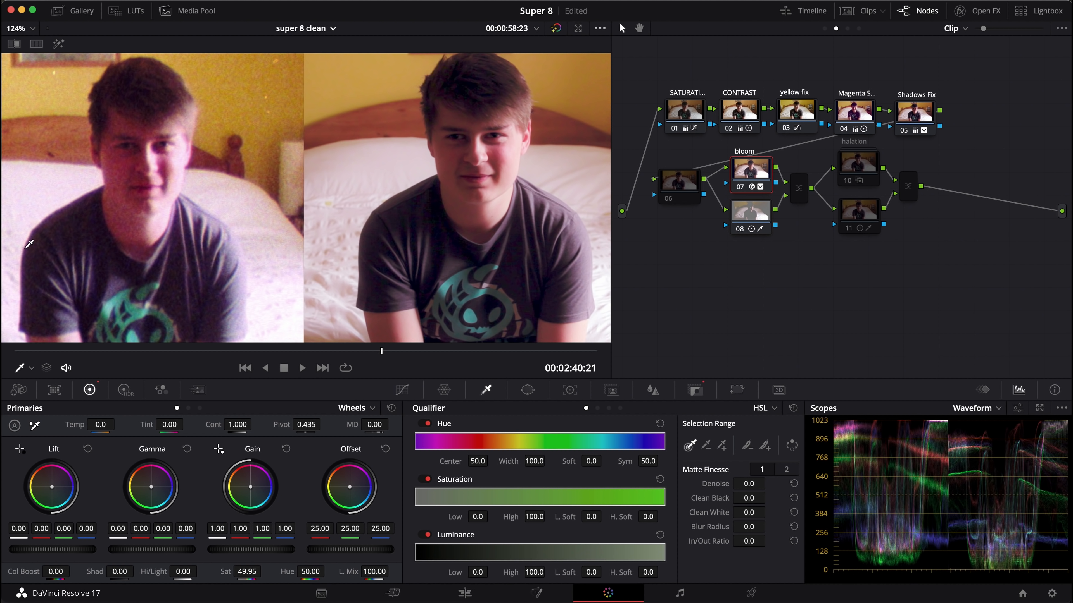
Enable the halation node and node 11 beneath it, toggling halation to compare the image with and without it.
left_click_drag(850, 172, 852, 169)
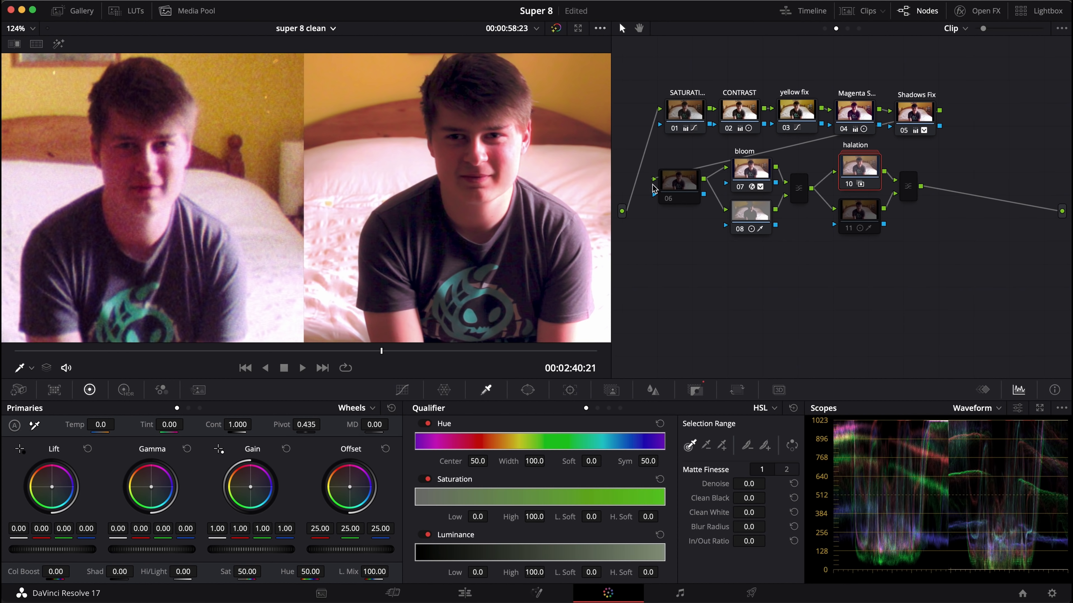
left_click(758, 210)
left_click(858, 211)
left_click(858, 171)
key("ctrl+d")
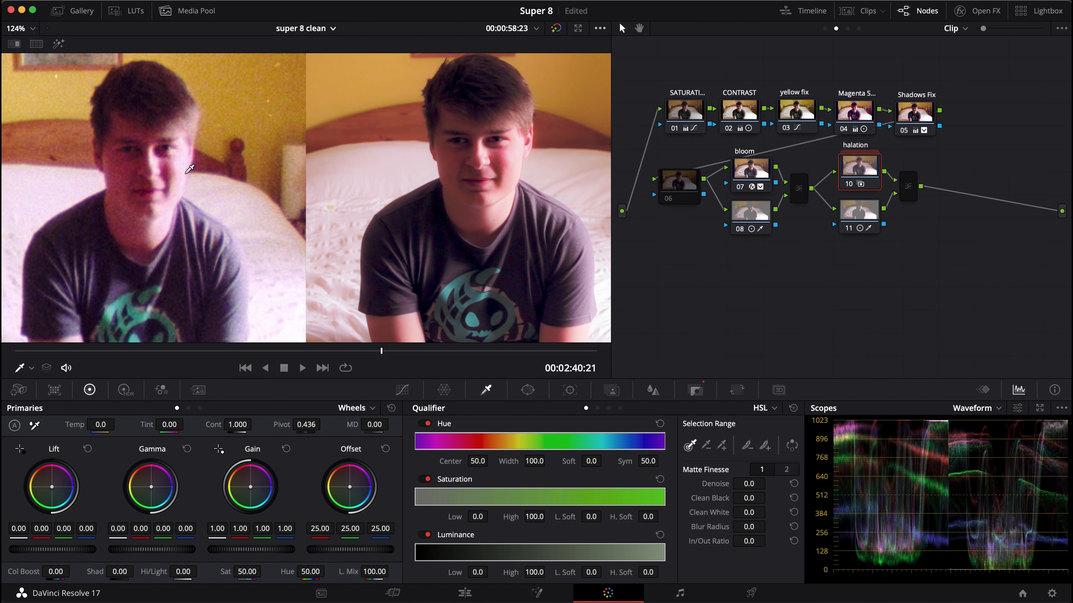
key("ctrl+d")
key("ctrl+d")
Open the halation compound node and spread nodes 02 and 03 apart in its graph.
right_click(856, 165)
left_click(884, 192)
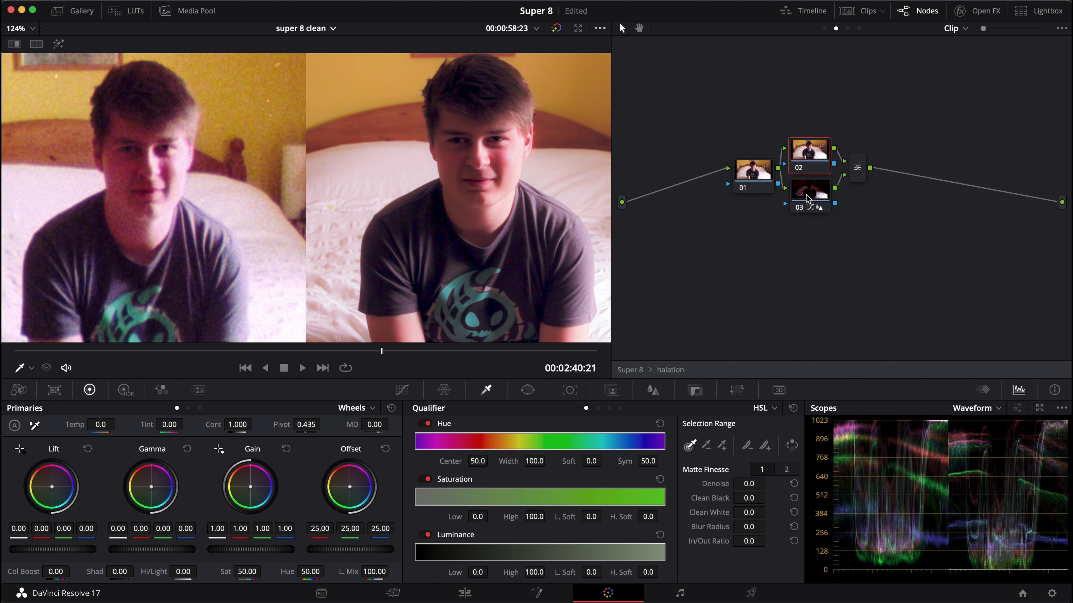
left_click_drag(807, 161, 812, 155)
left_click_drag(807, 195, 825, 196)
Inspect the composite mode of the layer mixer that combines nodes 02 and 03.
right_click(877, 173)
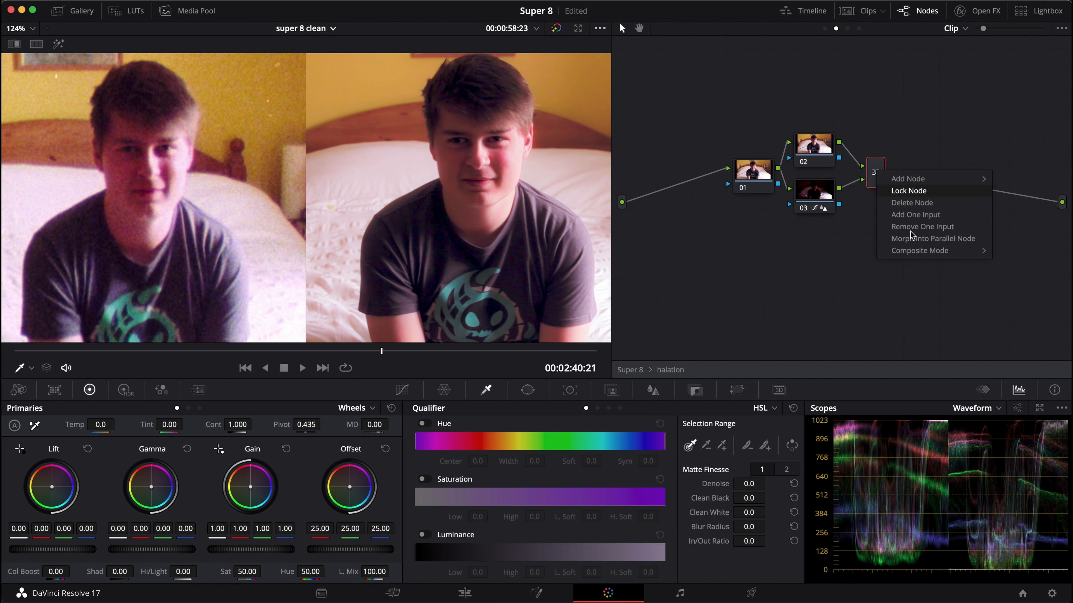
mouse_move(921, 251)
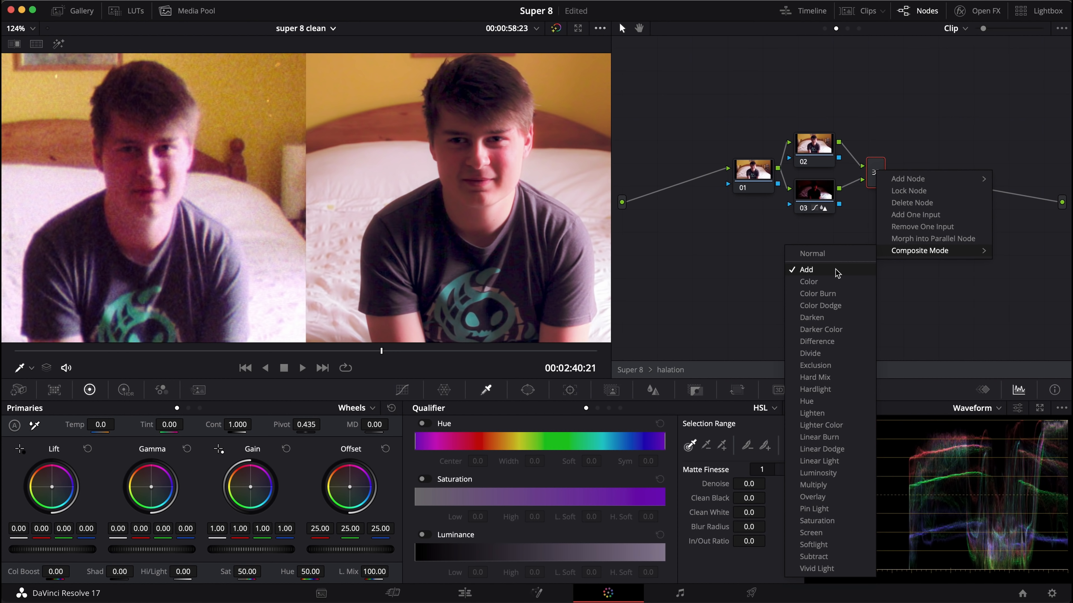
Isolate node 03 in Highlight view and demonstrate its custom curve by flattening the white point and restoring it.
left_click(809, 191)
left_click(402, 390)
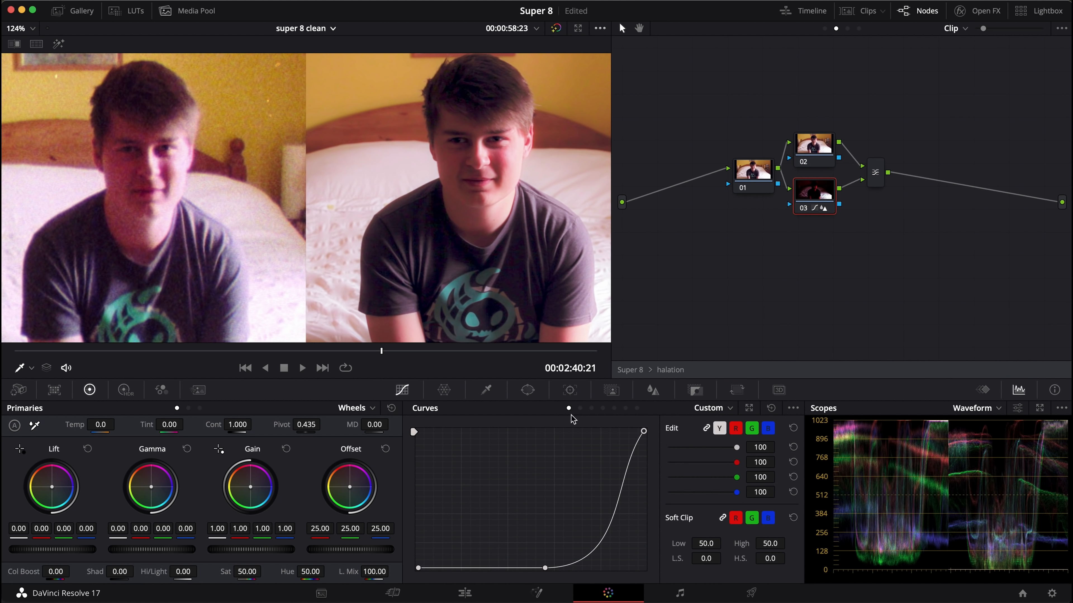
left_click_drag(645, 433, 655, 585)
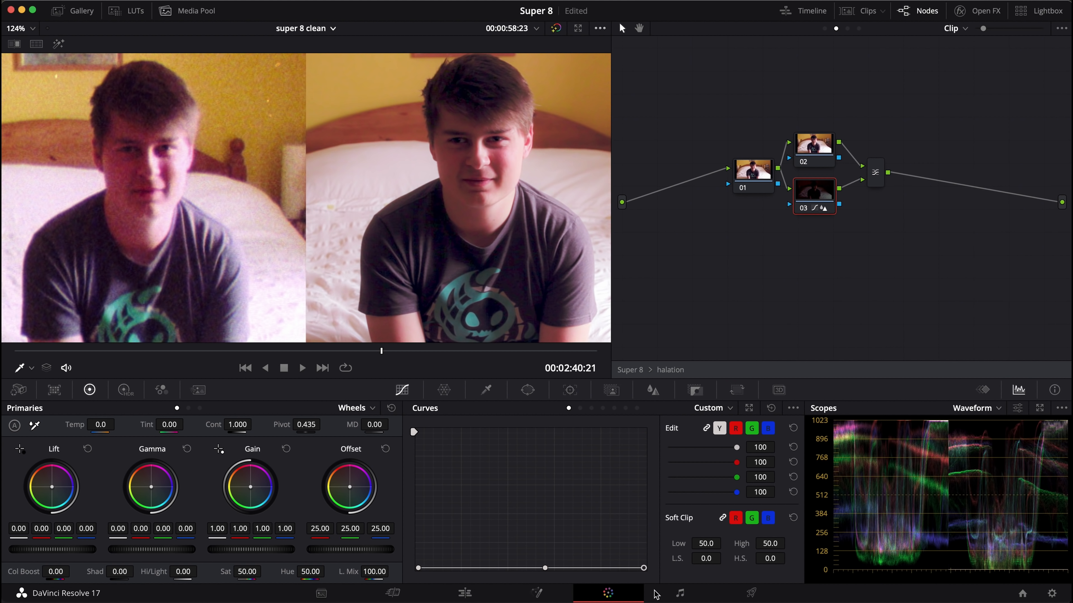
left_click(58, 44)
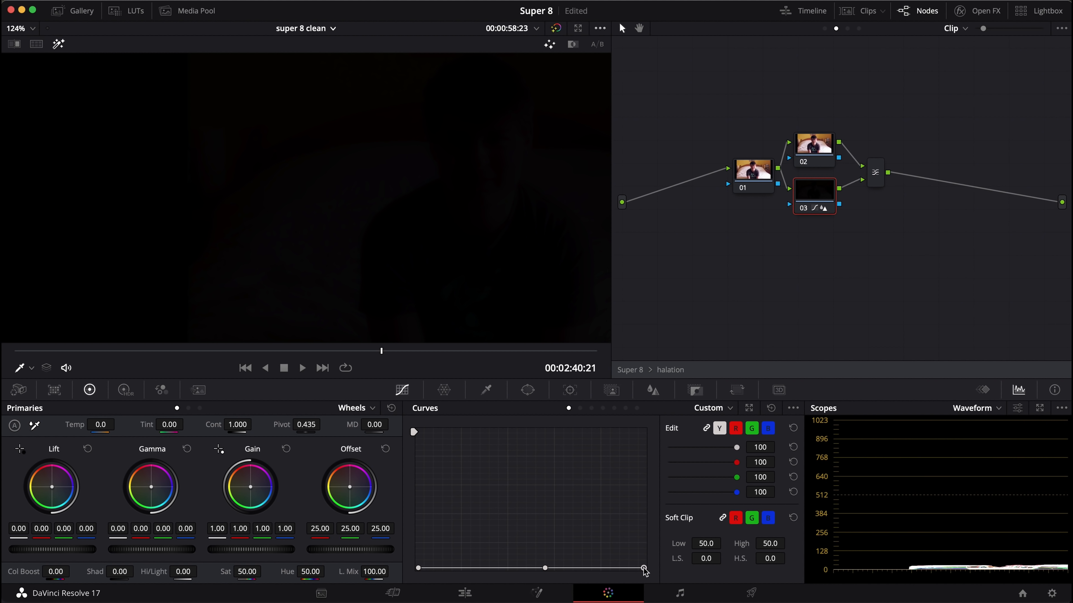
left_click_drag(645, 569, 677, 435)
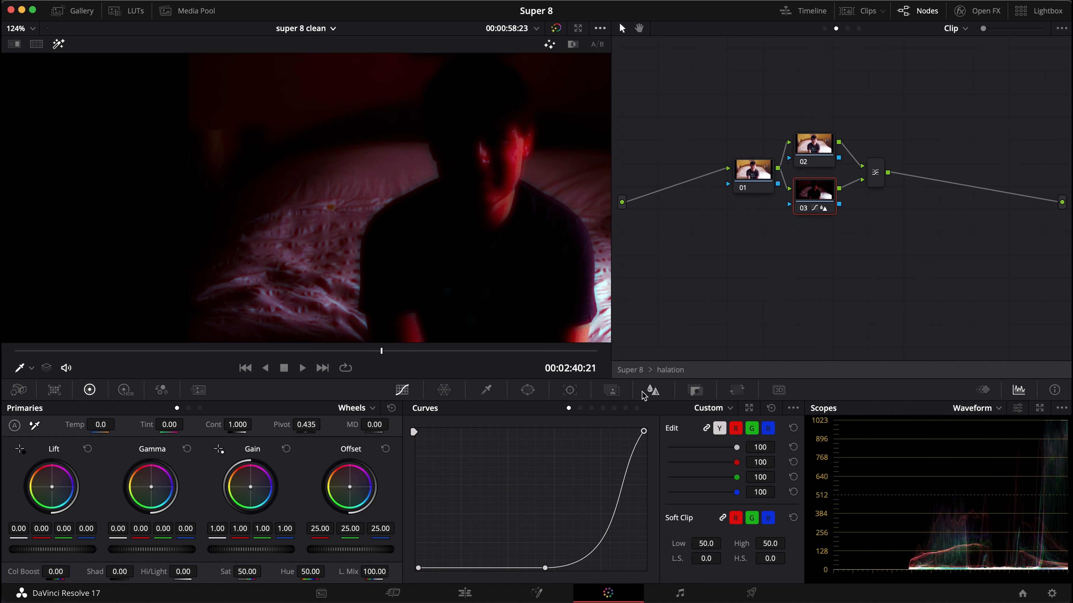
Open node 03's Blur settings and examine the channel link and the red channel's radius.
left_click(652, 390)
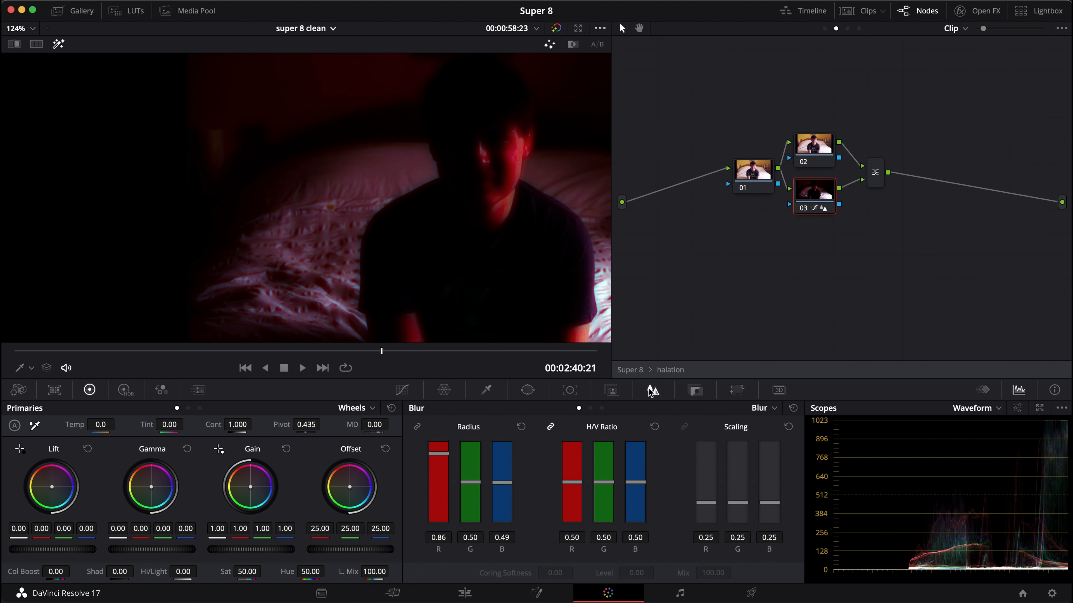
left_click(416, 429)
left_click(417, 427)
mouse_move(438, 456)
left_mouse_down()
mouse_move(438, 486)
mouse_move(435, 447)
left_mouse_up()
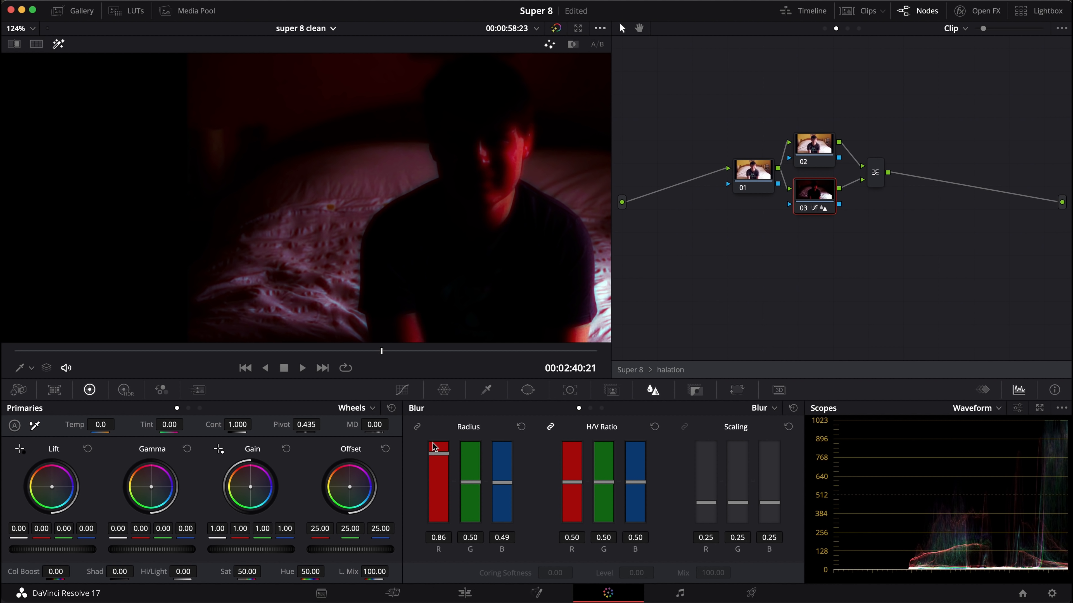